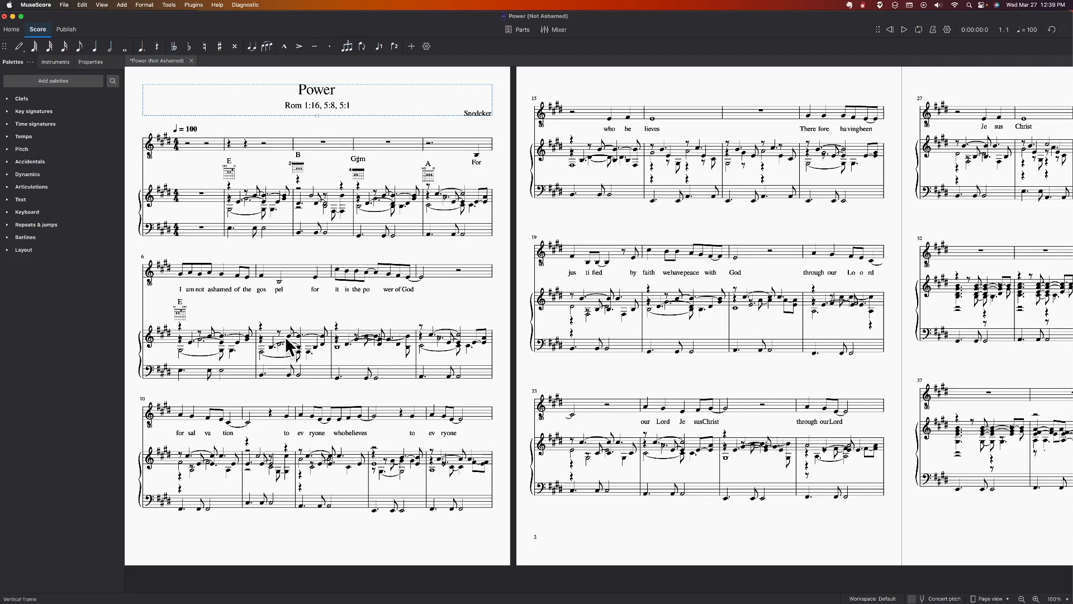
Add a B chord symbol at the first beat of measure 7 above the piano staff.
left_click(260, 352)
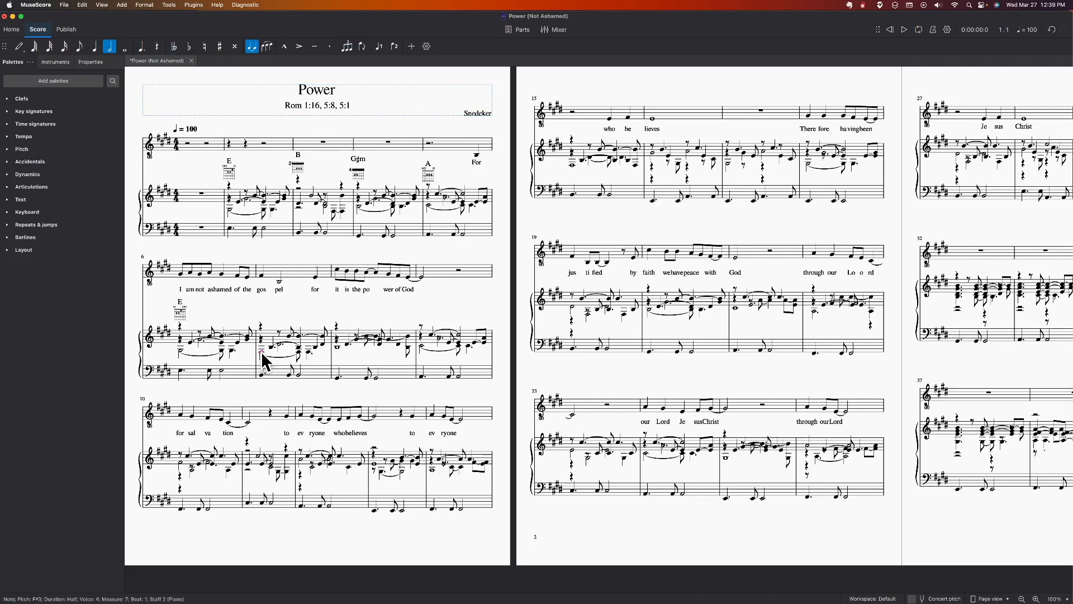
key("super+k")
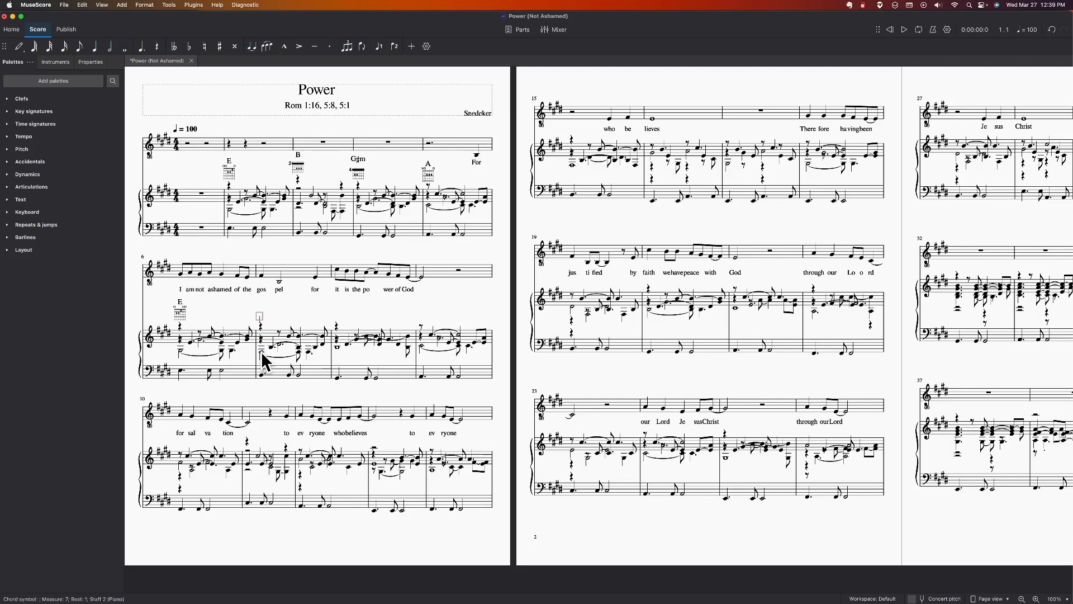
type("B")
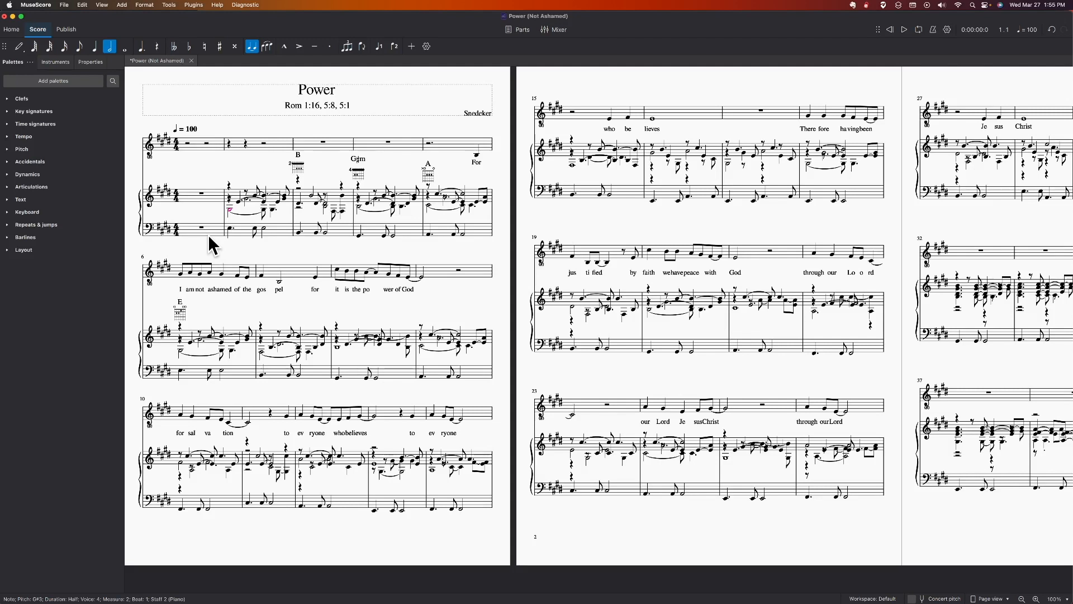
Add the Fretboard diagrams palette to the palette list and leave it expanded.
left_click(54, 81)
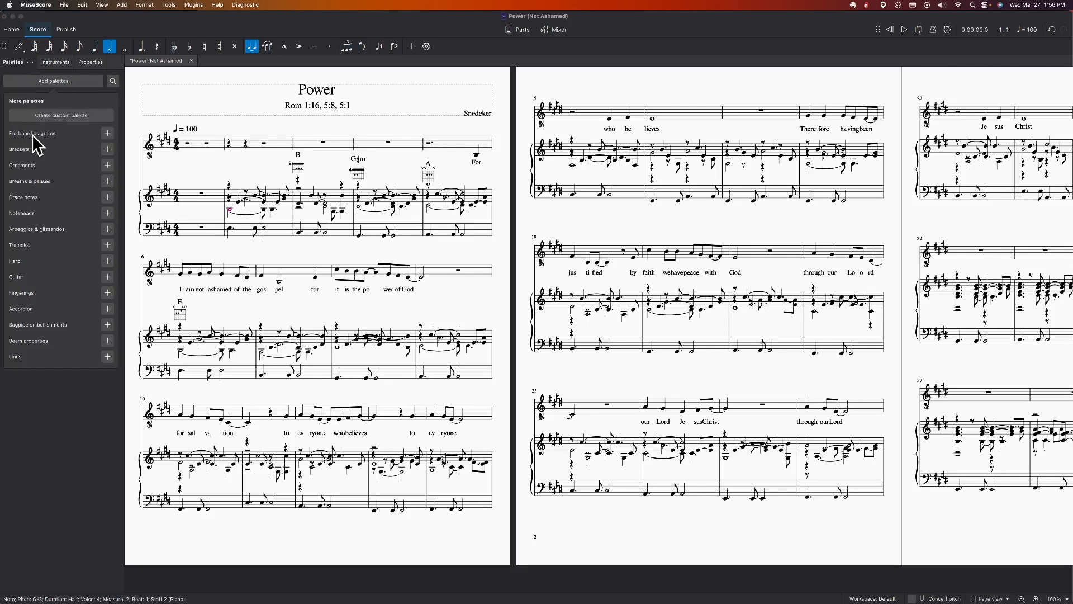
left_click(108, 133)
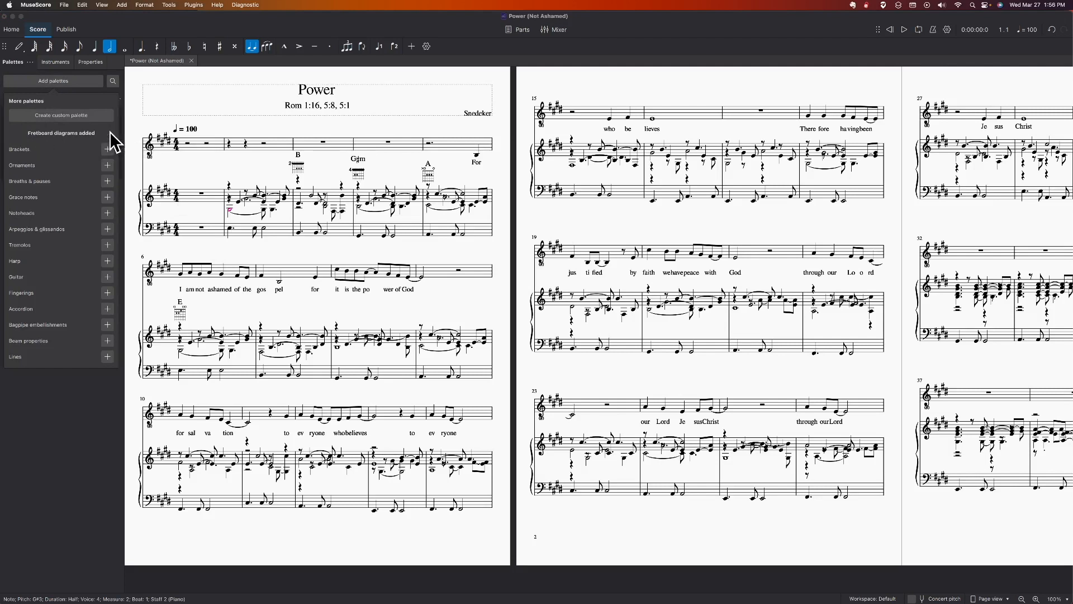
left_click(10, 63)
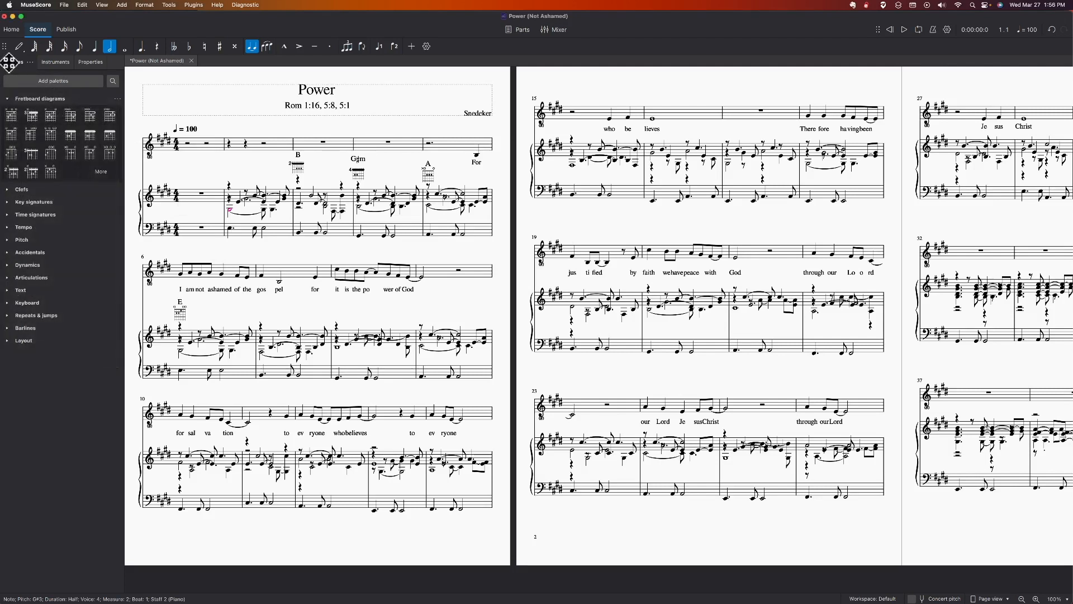
left_click(7, 99)
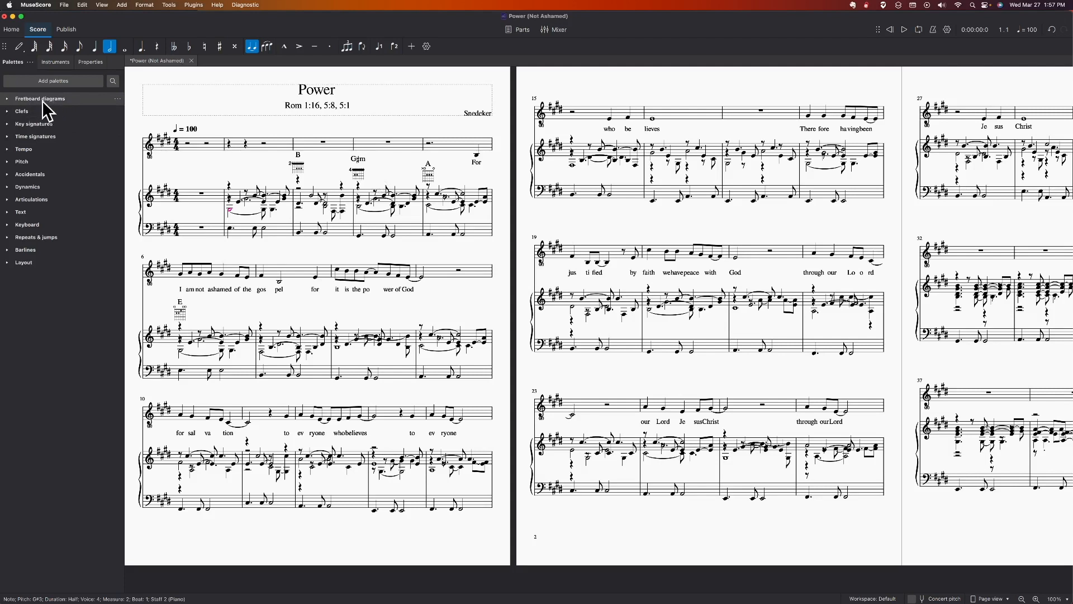
left_click(7, 100)
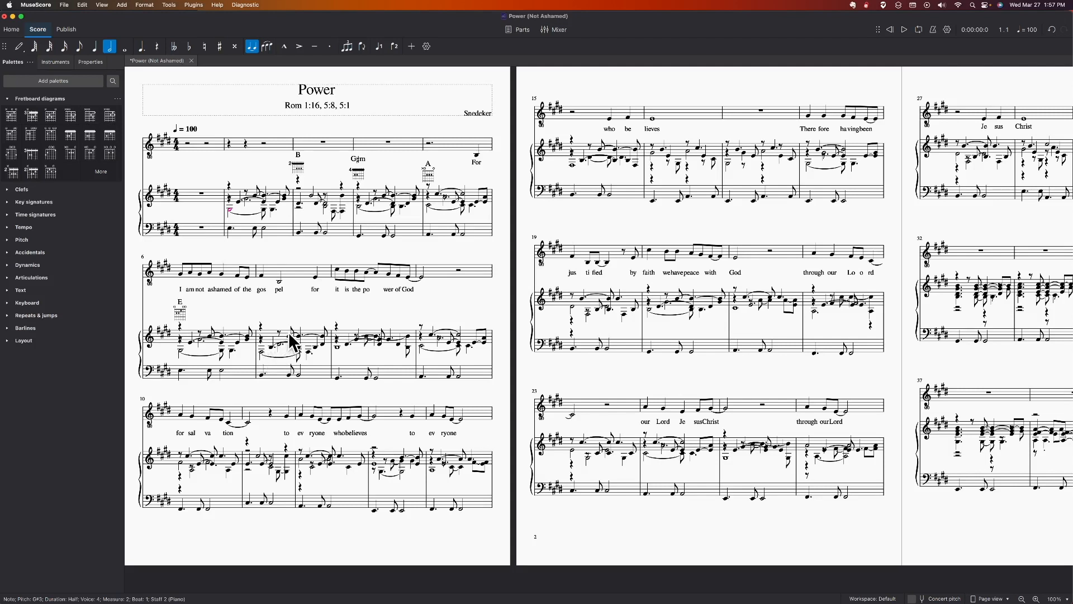
Place the B fretboard diagram on beat 1 of measure 7 and the Em diagram on beat 1 of measure 8 in the piano part.
left_click(261, 350)
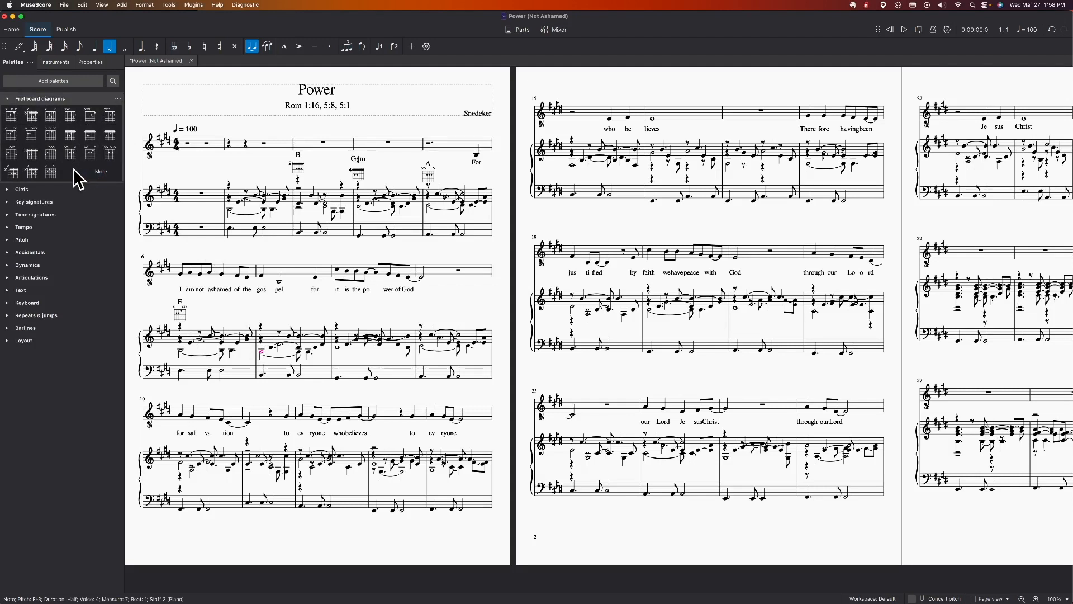
left_click(13, 173)
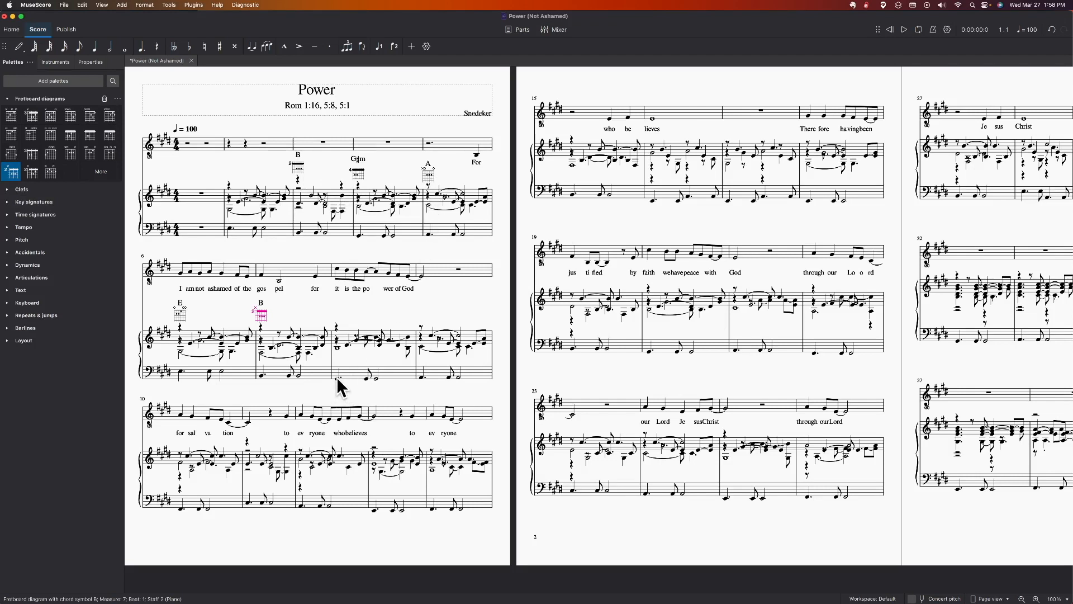
left_click(337, 347)
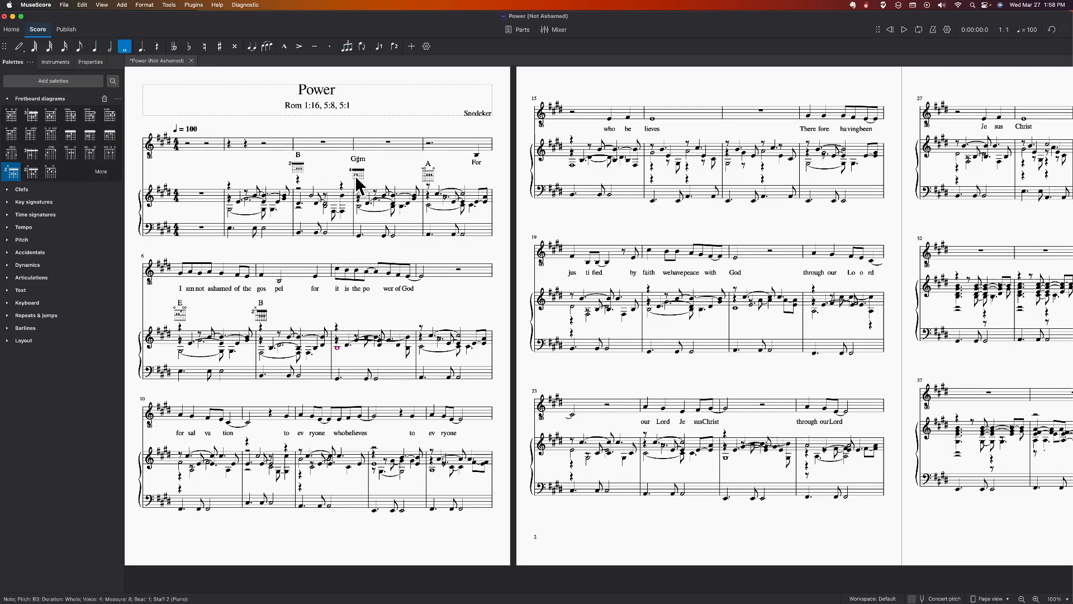
left_click(84, 165)
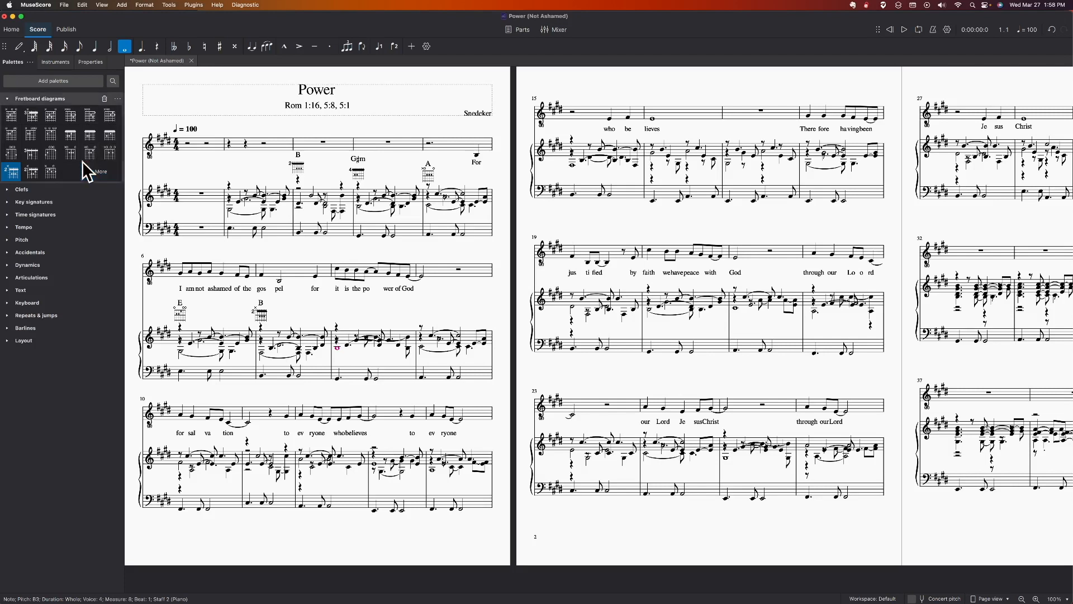
left_click(31, 135)
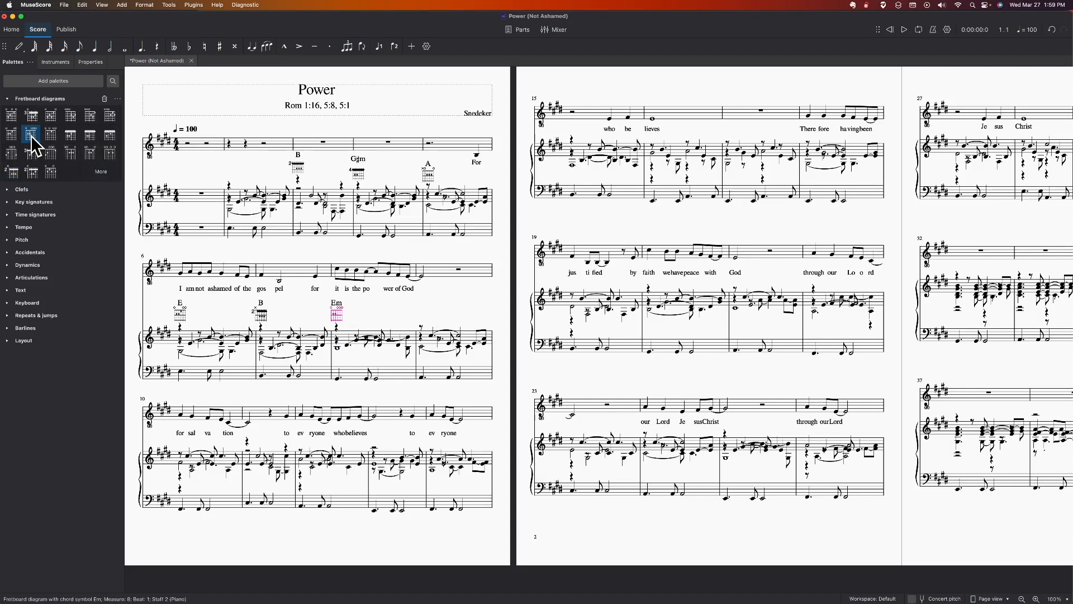
Enable Barre for the Em fretboard diagram in measure 8 and set its fret number to 4.
left_click(93, 63)
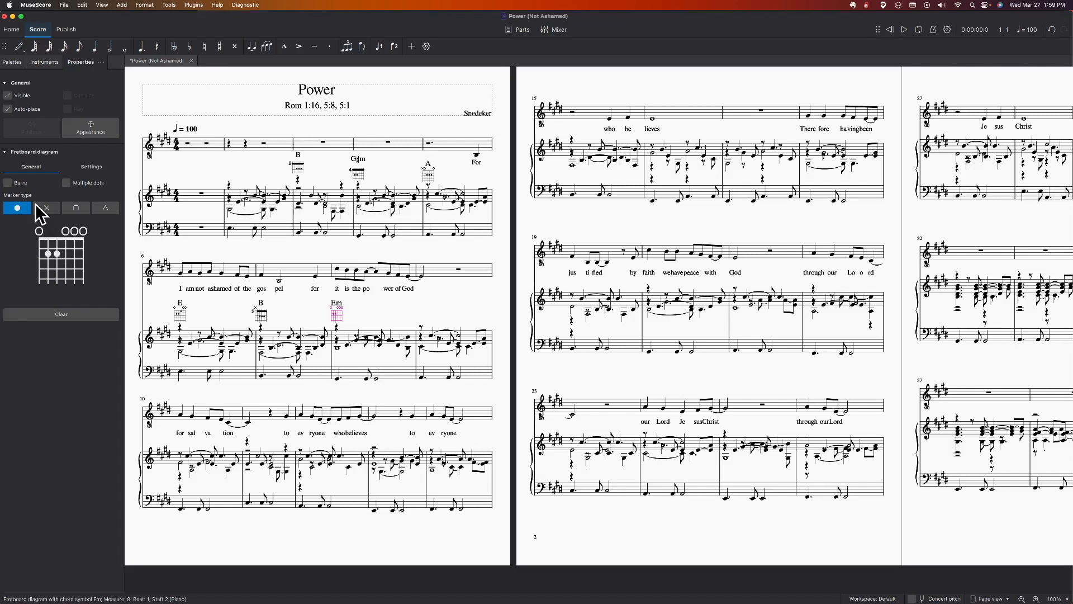
left_click(8, 183)
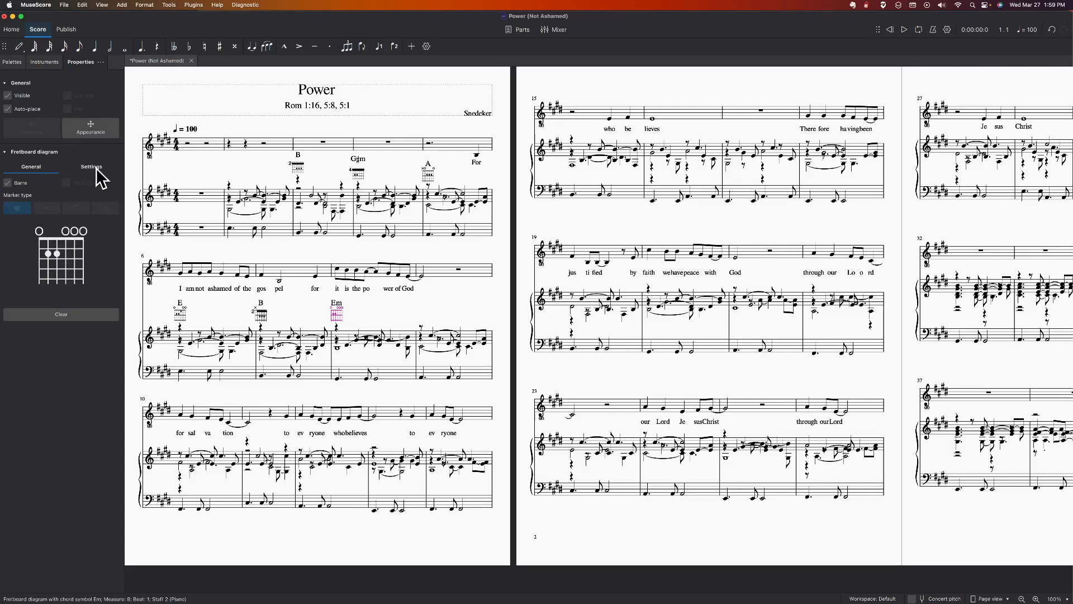
left_click(95, 169)
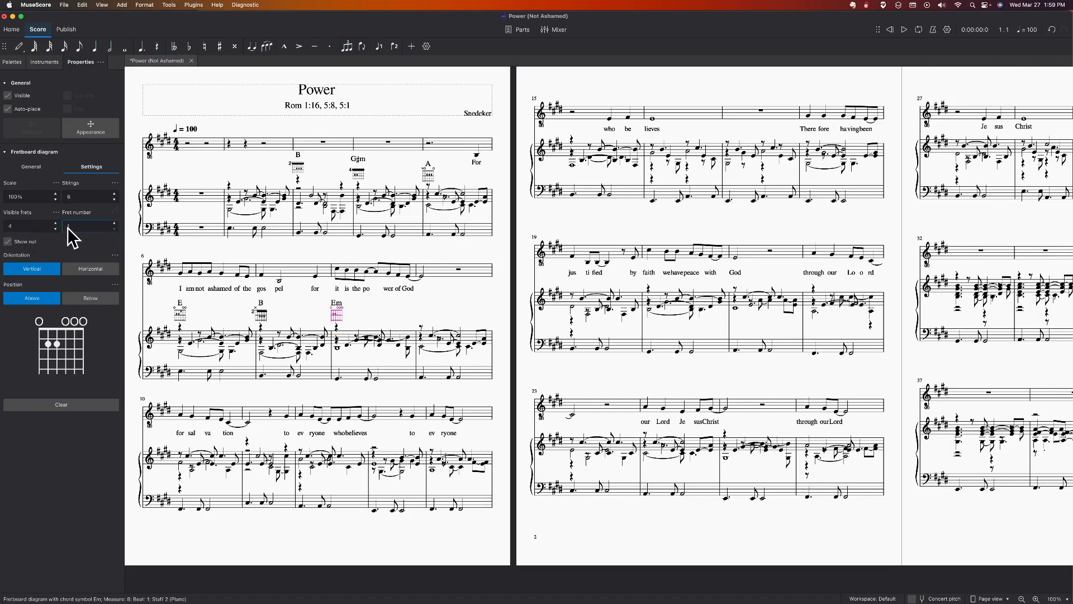
left_click(116, 224)
left_click(116, 224)
left_click(116, 223)
Remove the two finger dots from the Em fretboard diagram.
left_click(26, 171)
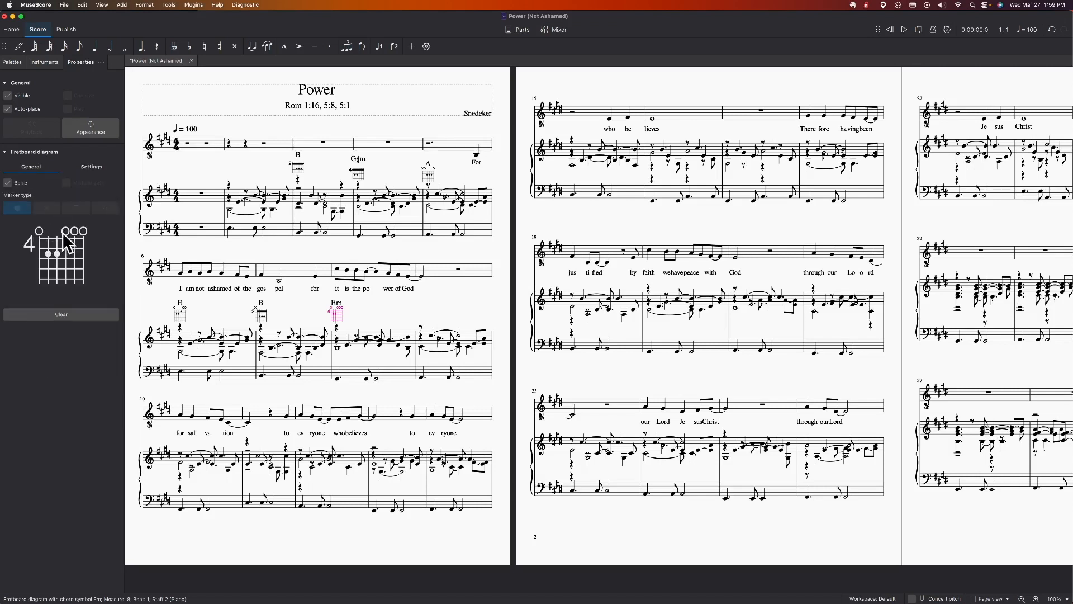
left_click(49, 253)
left_click(55, 251)
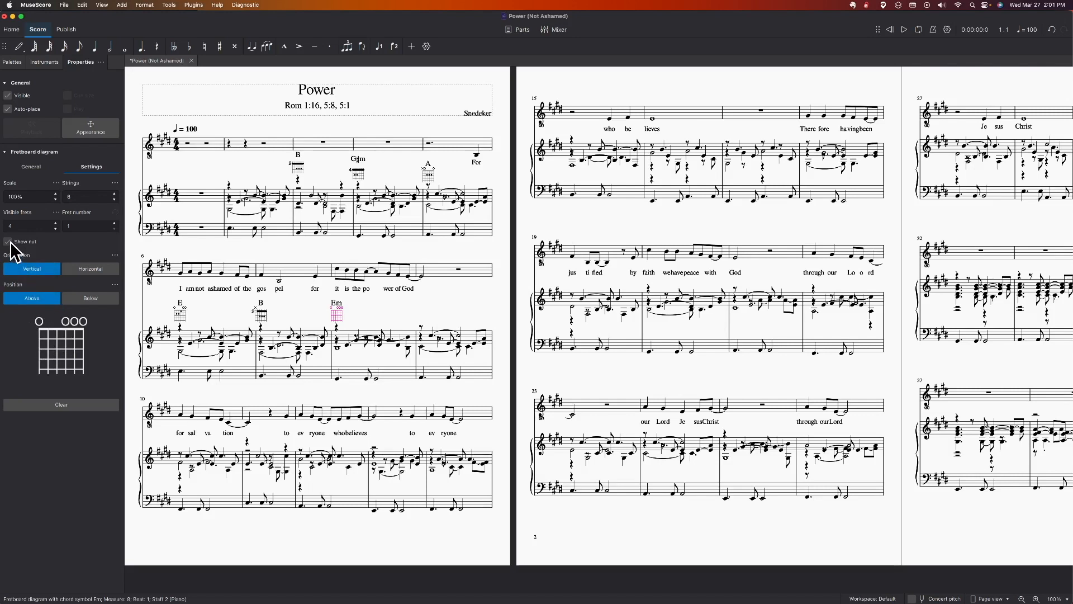
Add a barre across all six strings in the first fret row of the Em diagram.
left_click(34, 168)
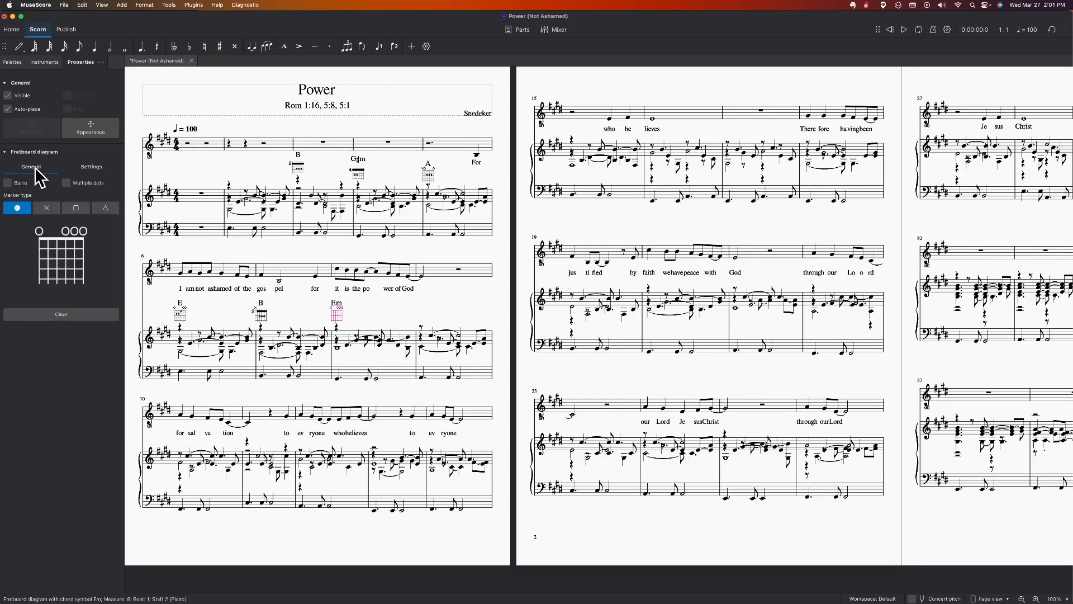
left_click(8, 183)
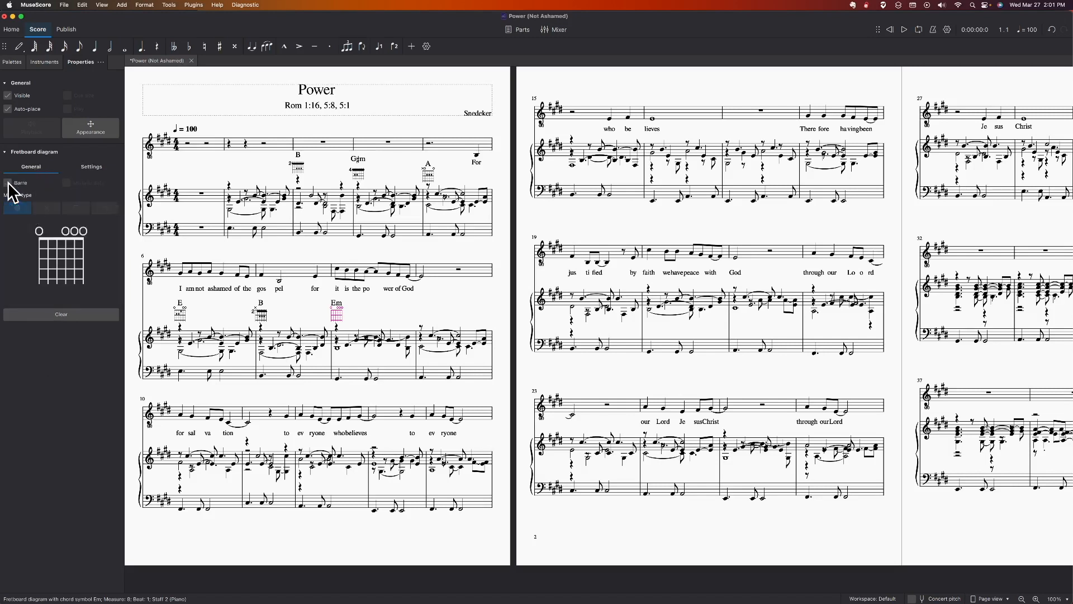
left_click(39, 243)
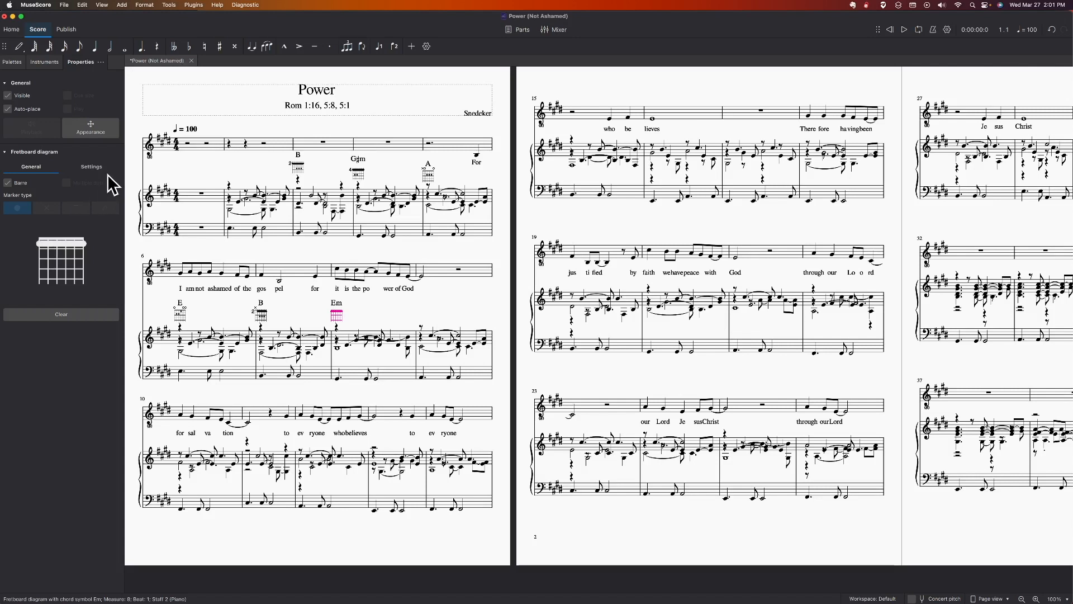
left_click(92, 167)
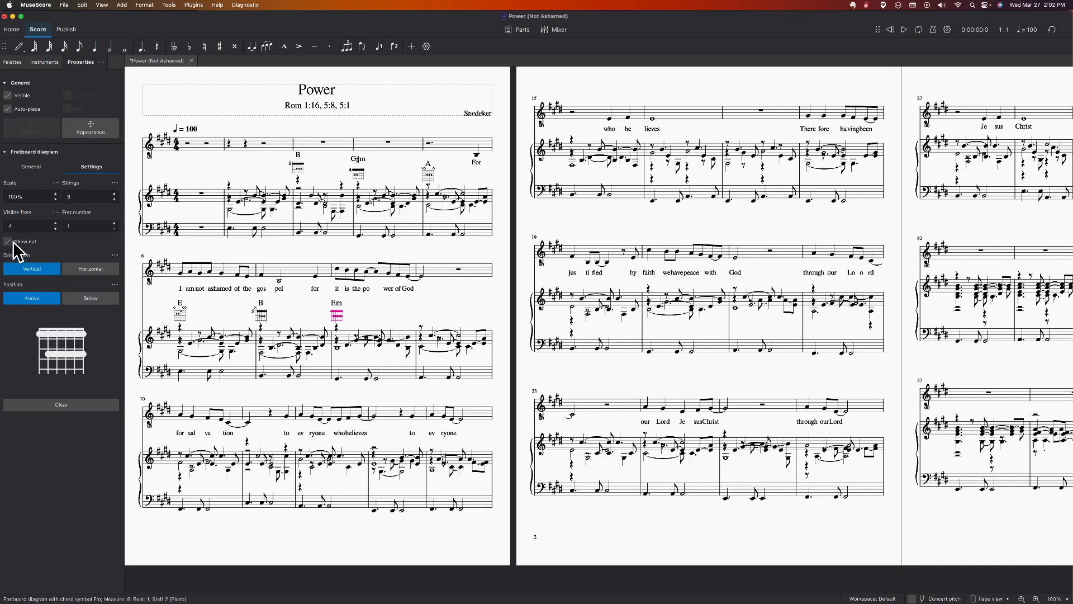
left_click(32, 167)
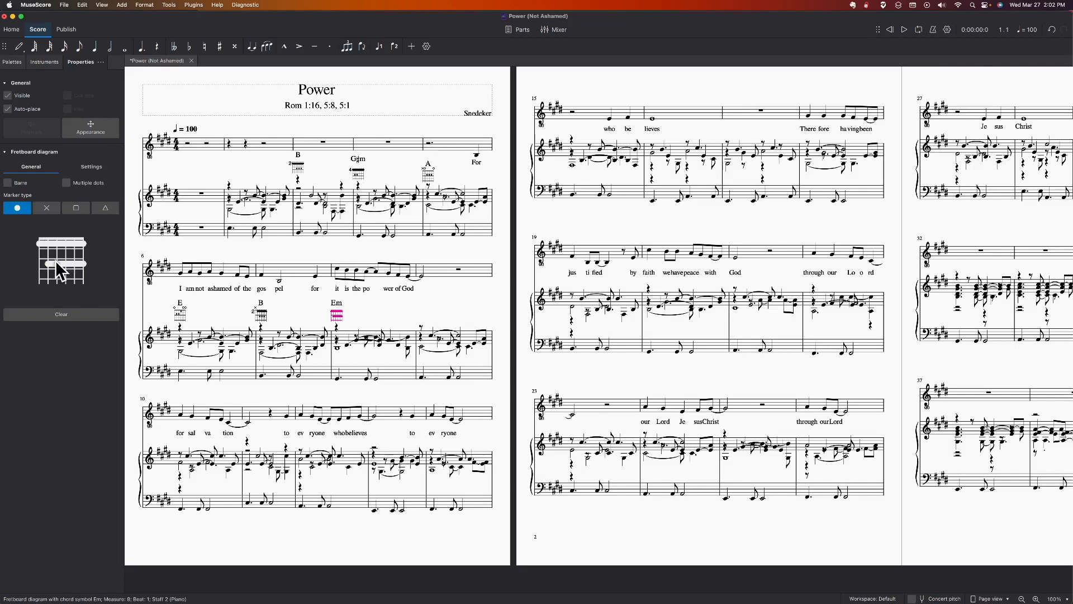
left_click(96, 168)
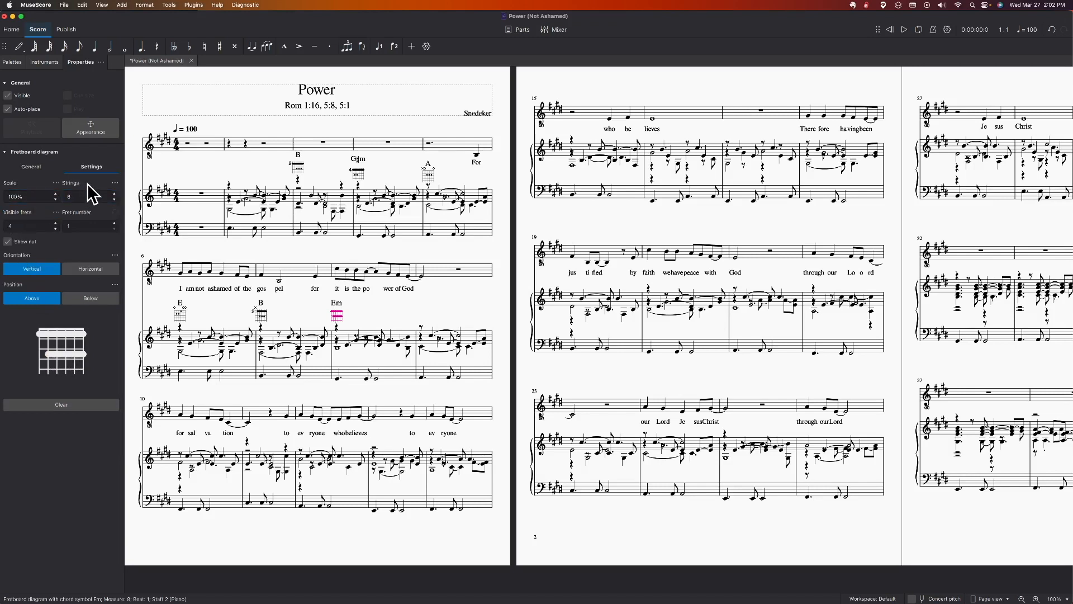
left_click(31, 167)
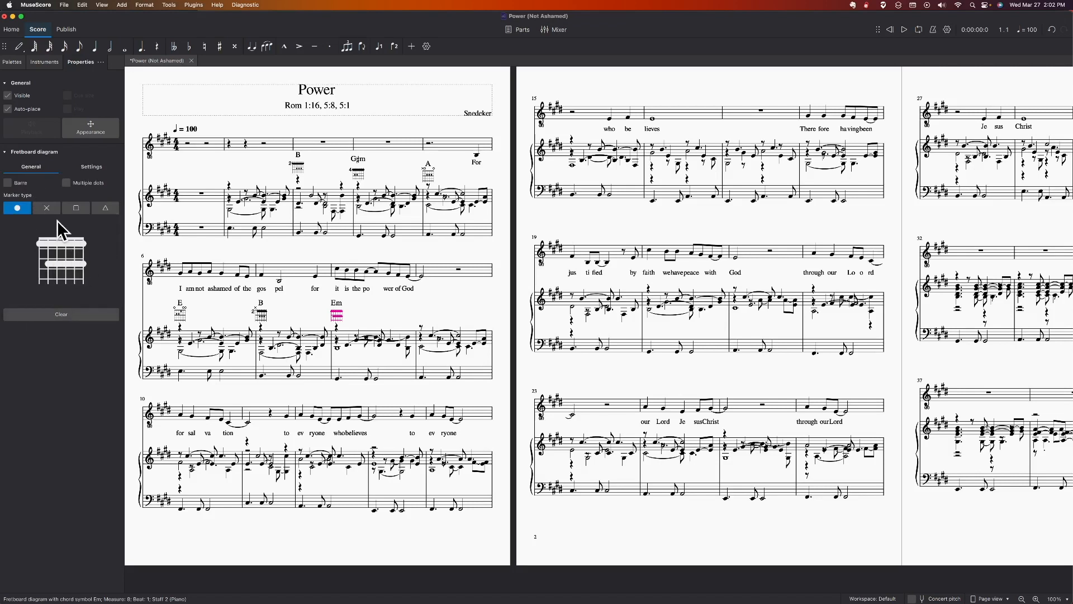
left_click(48, 208)
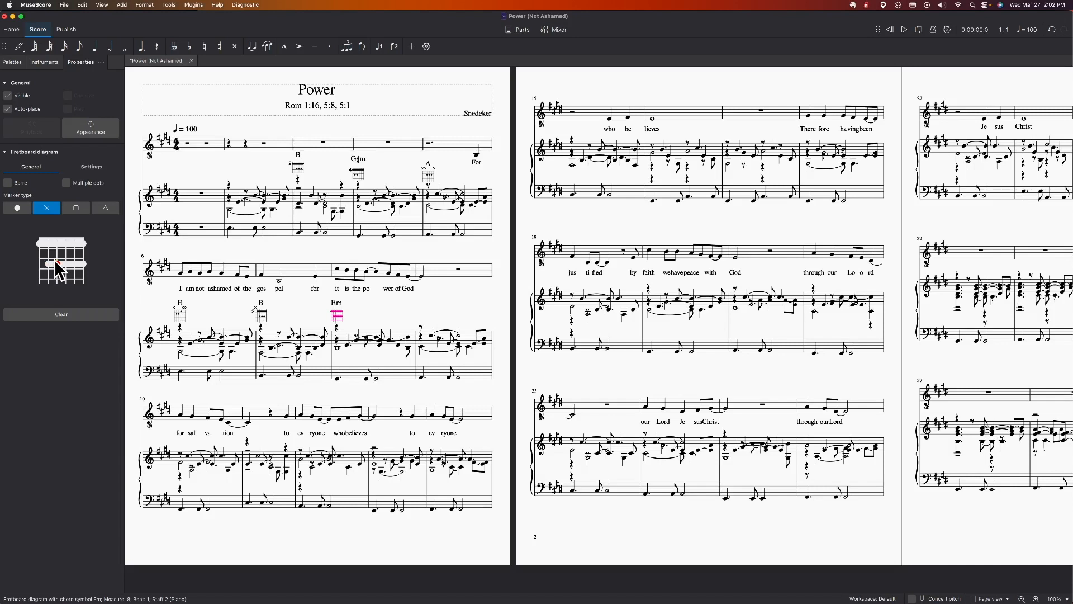
Set the fret number of the Em diagram in measure 8 to 4.
left_click(85, 173)
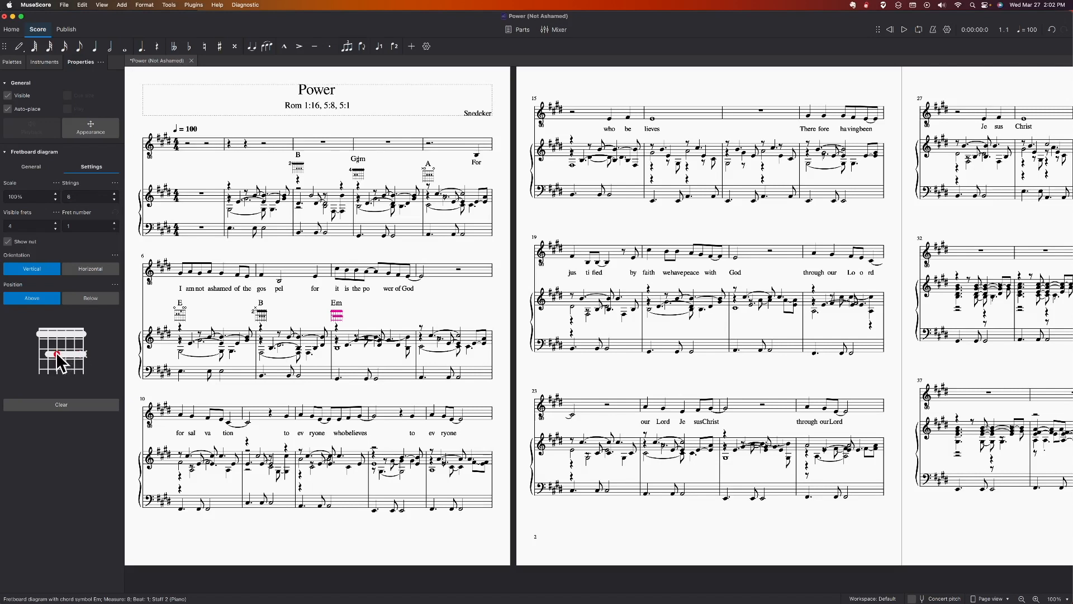
left_click(45, 223)
left_click(116, 223)
left_click(114, 223)
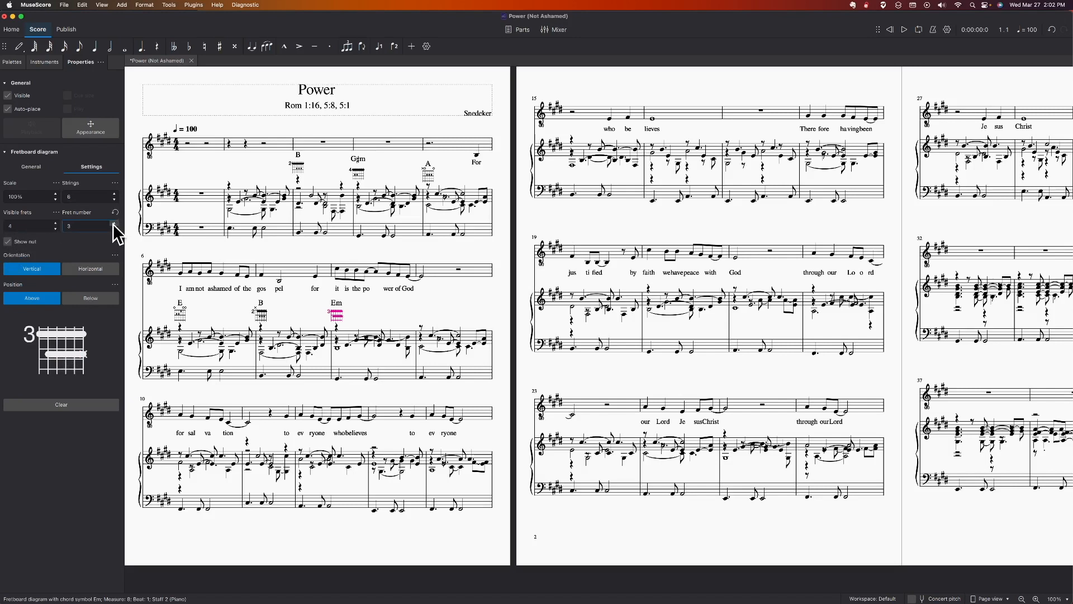
left_click(114, 223)
Remove the extra barre in the third fret row and place dots there on the fifth and fourth strings instead.
left_click(32, 168)
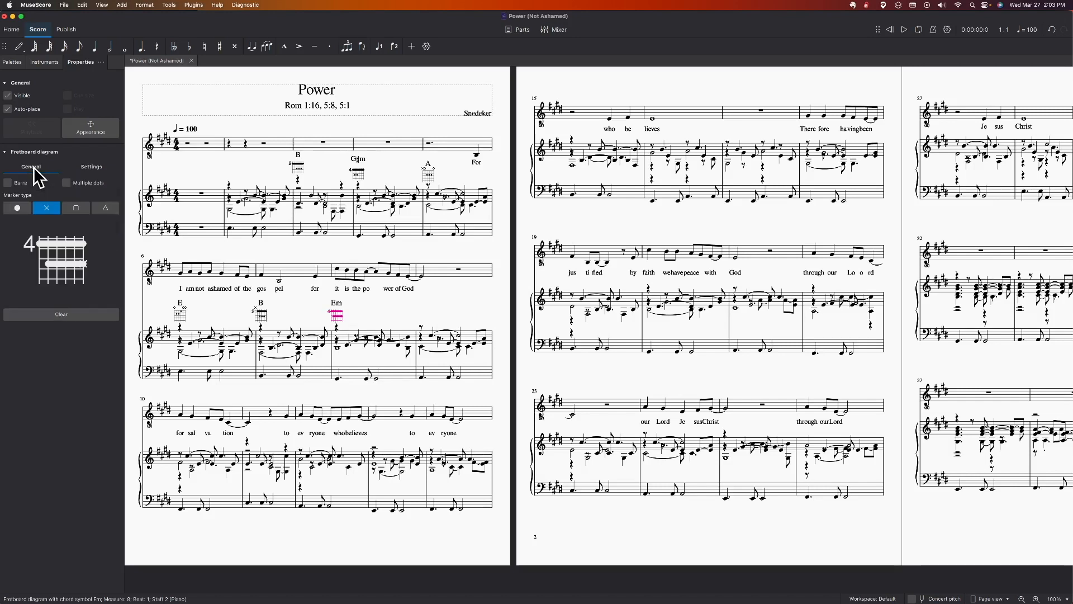
left_click(8, 182)
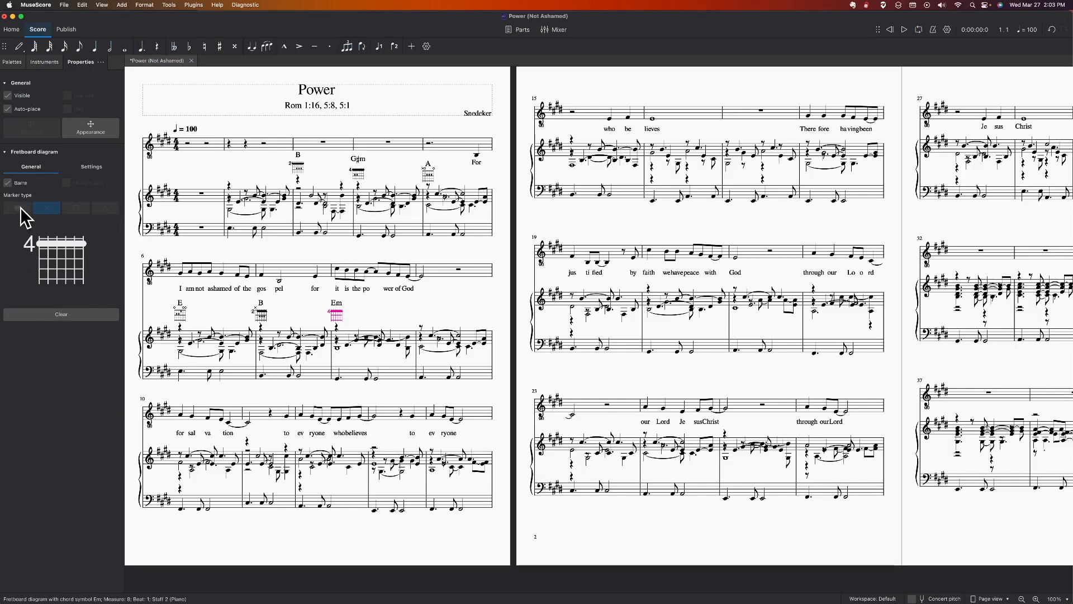
left_click(7, 184)
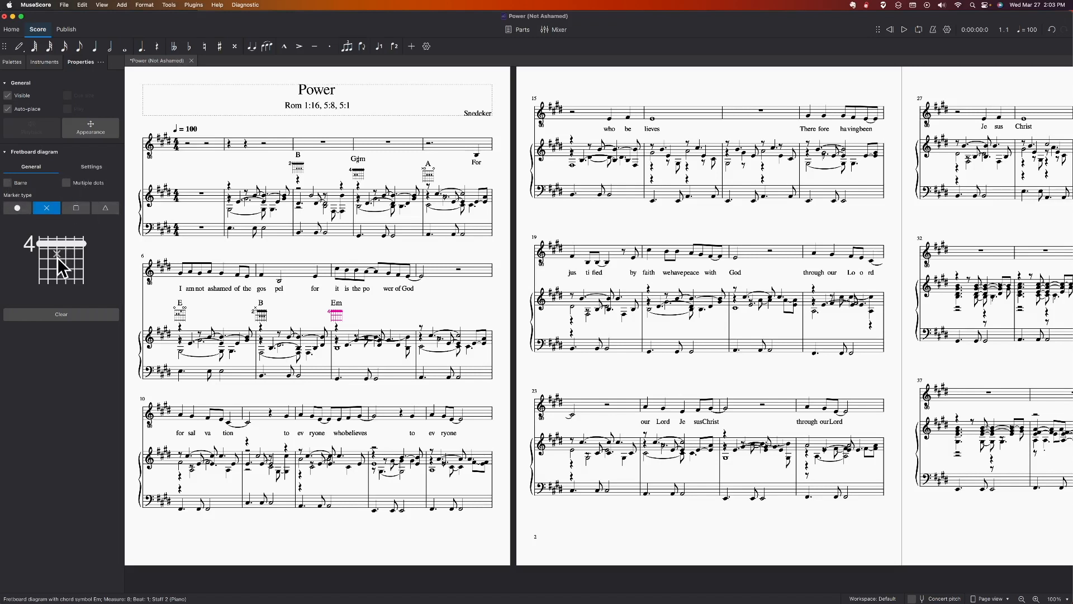
left_click(21, 210)
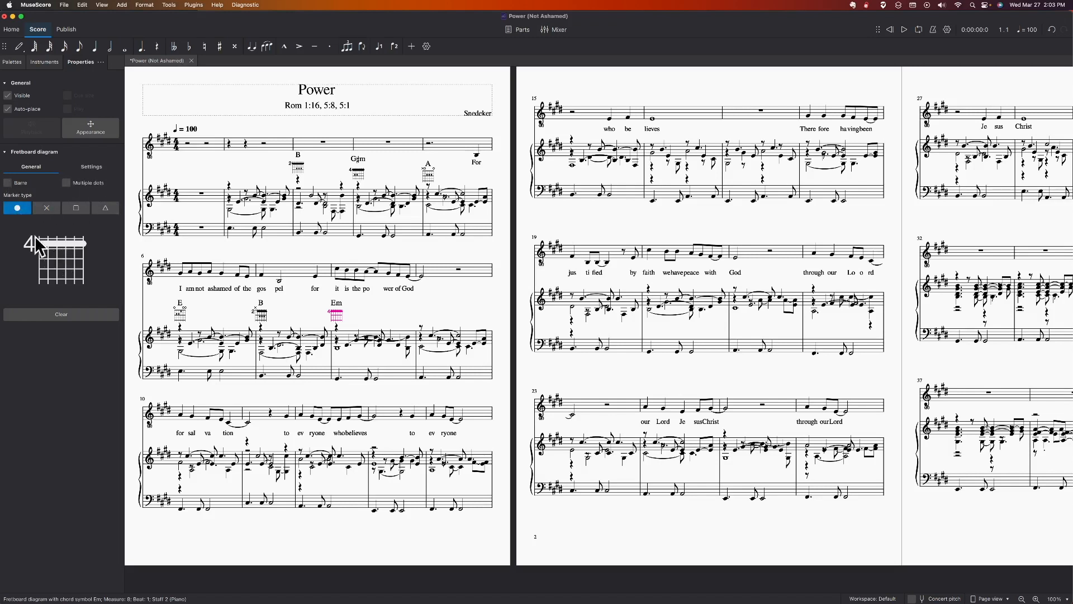
left_click(57, 263)
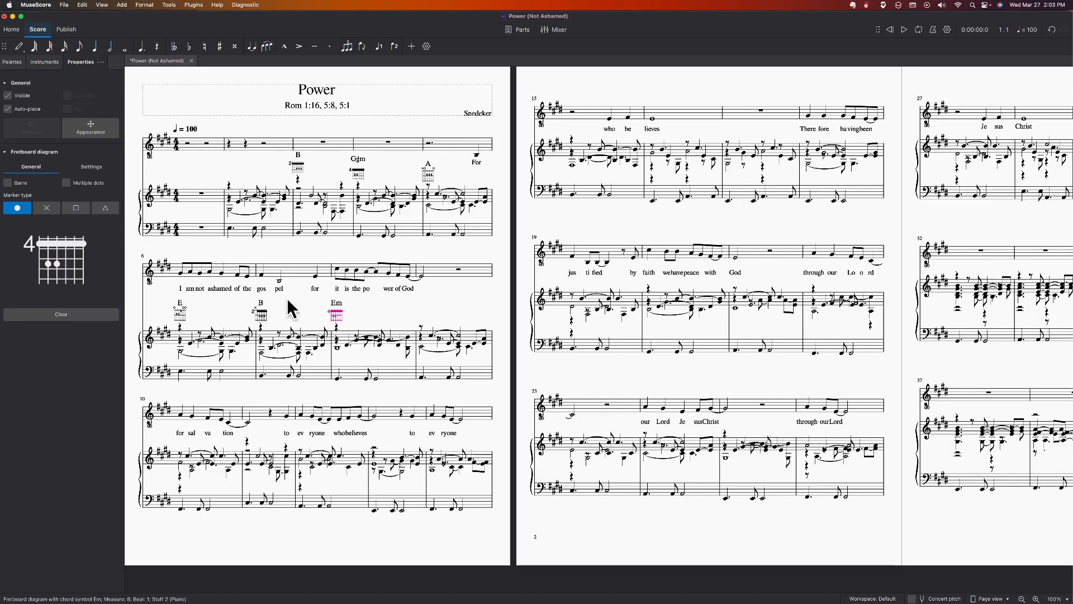
Rename the Em chord symbol above the barre chord diagram in measure 8 to G#m.
left_click(338, 305)
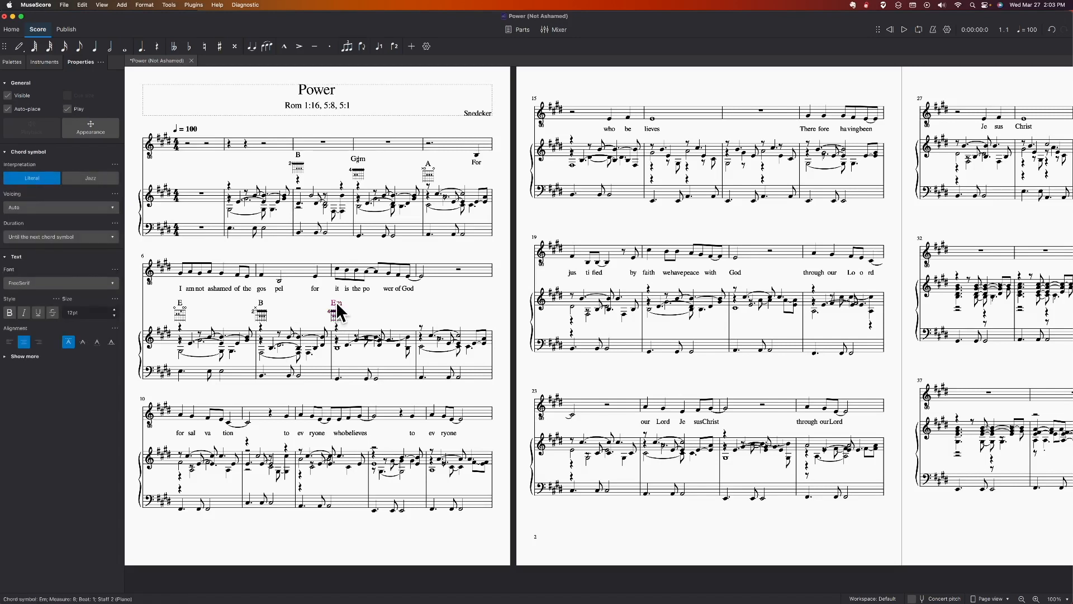
double_click(337, 306)
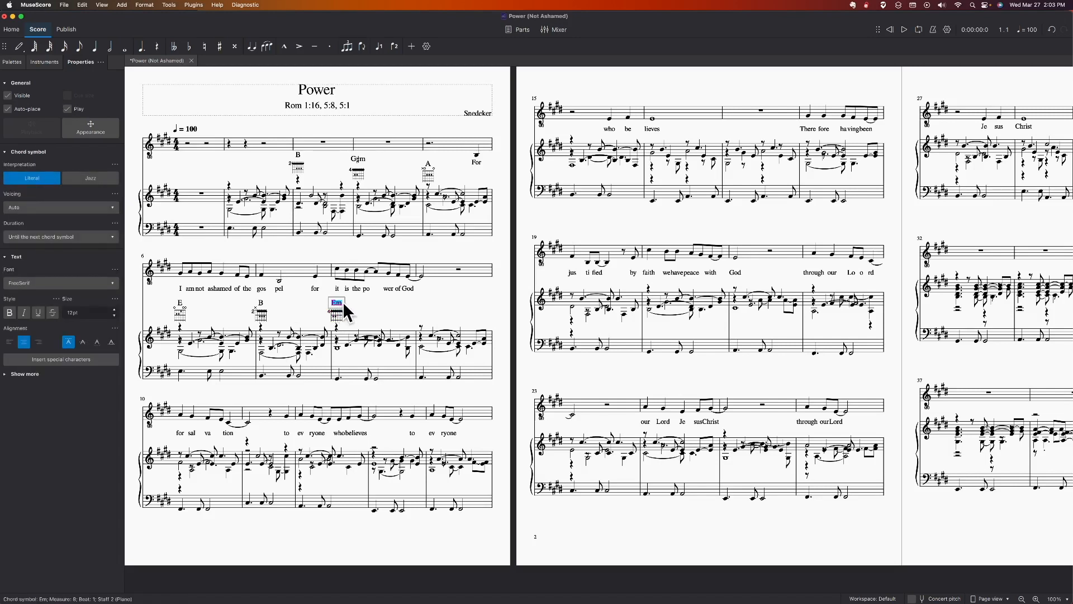
type("G#")
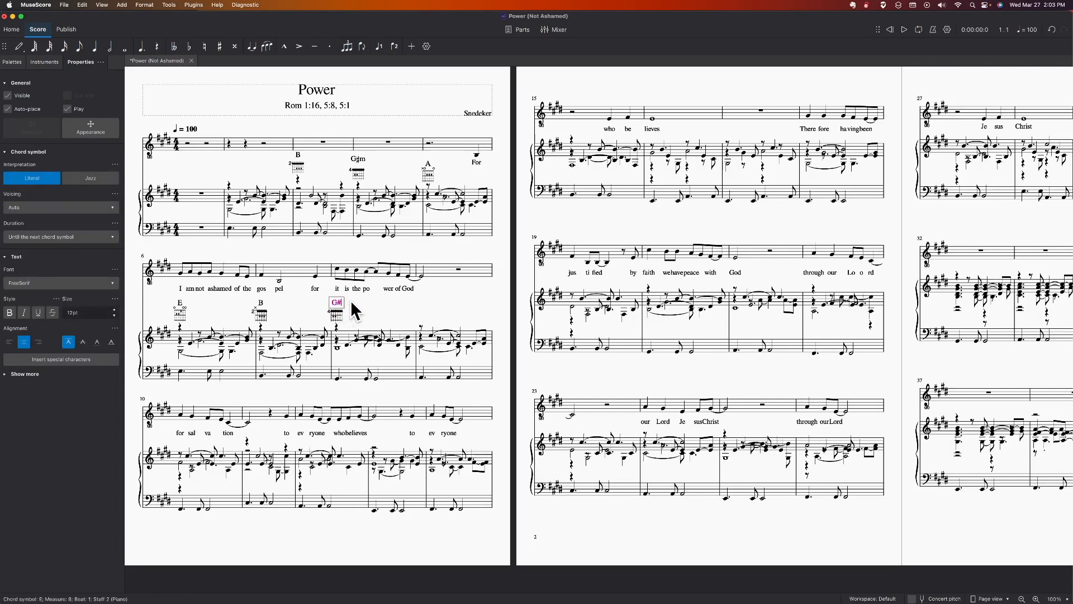
type("m")
left_click(351, 307)
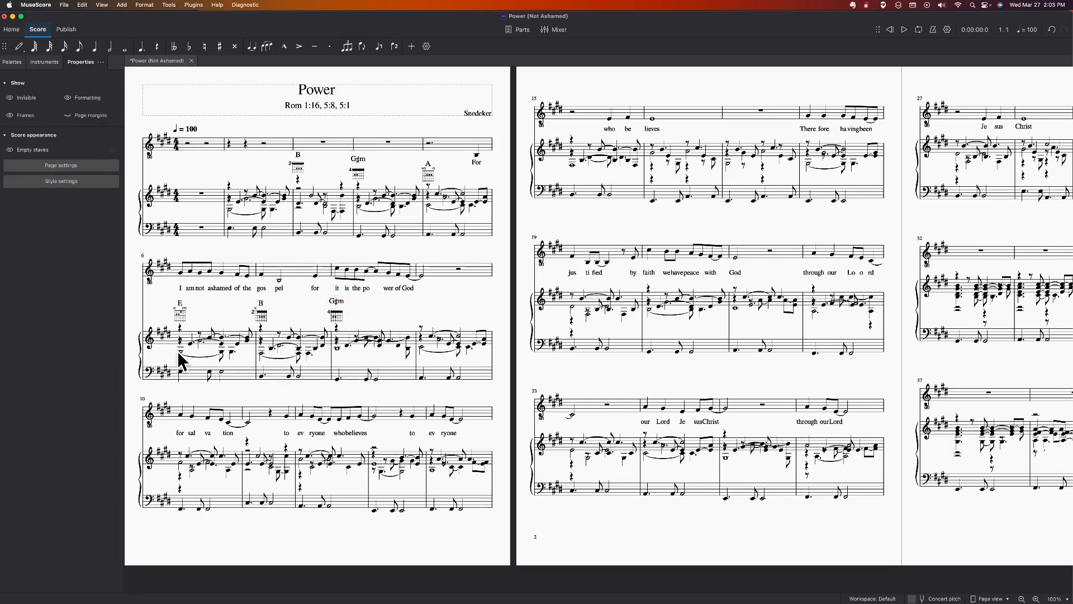
Examine the fretboard diagrams in measures 6 to 8 and compare them with the ready-made fretboard diagrams in the palette.
left_click(180, 317)
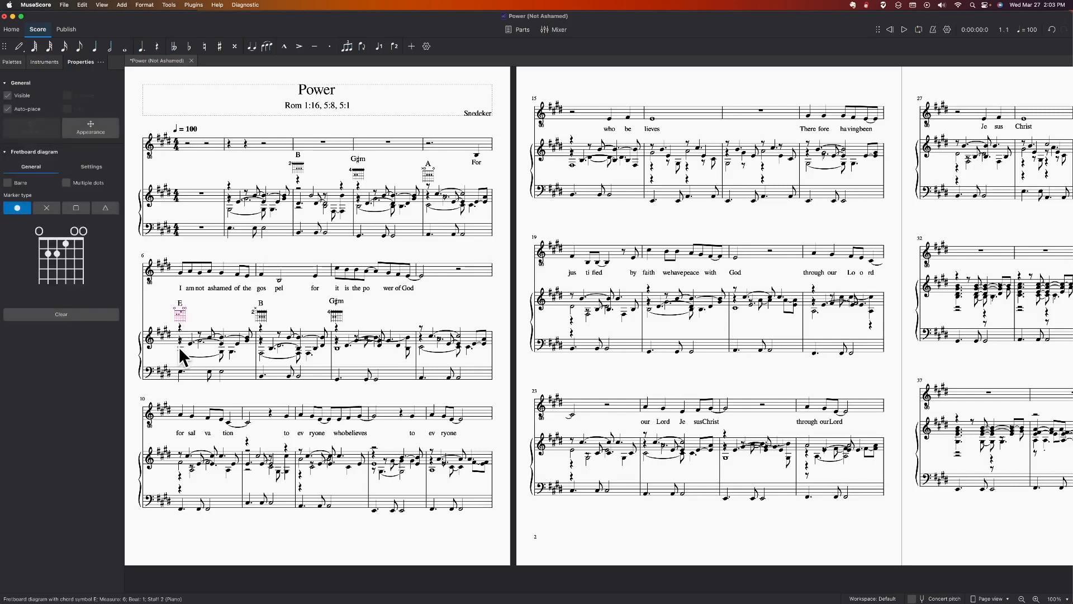
key("Escape")
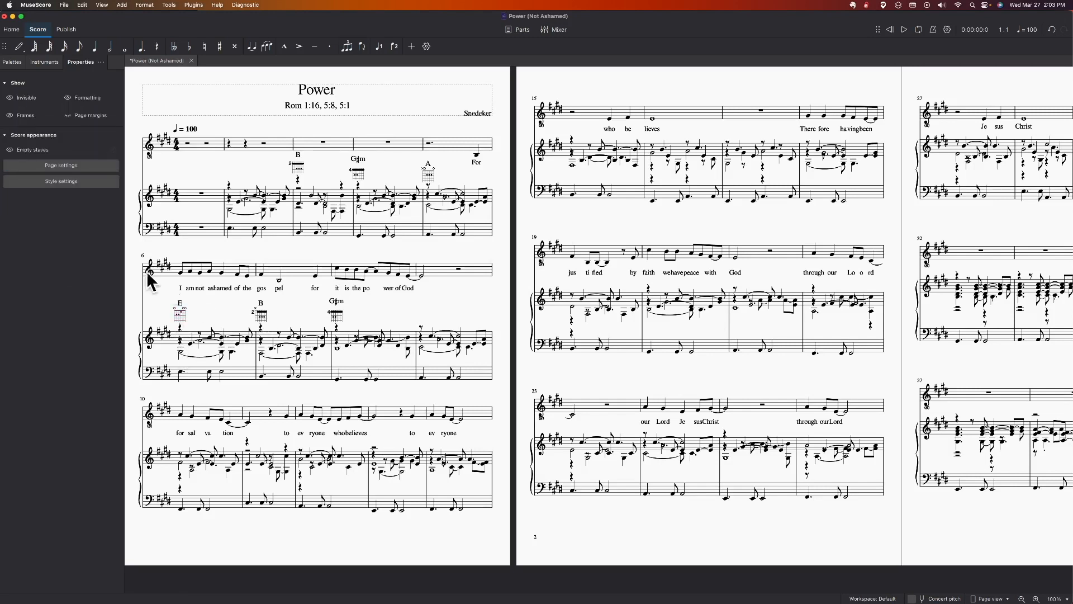
left_click(16, 61)
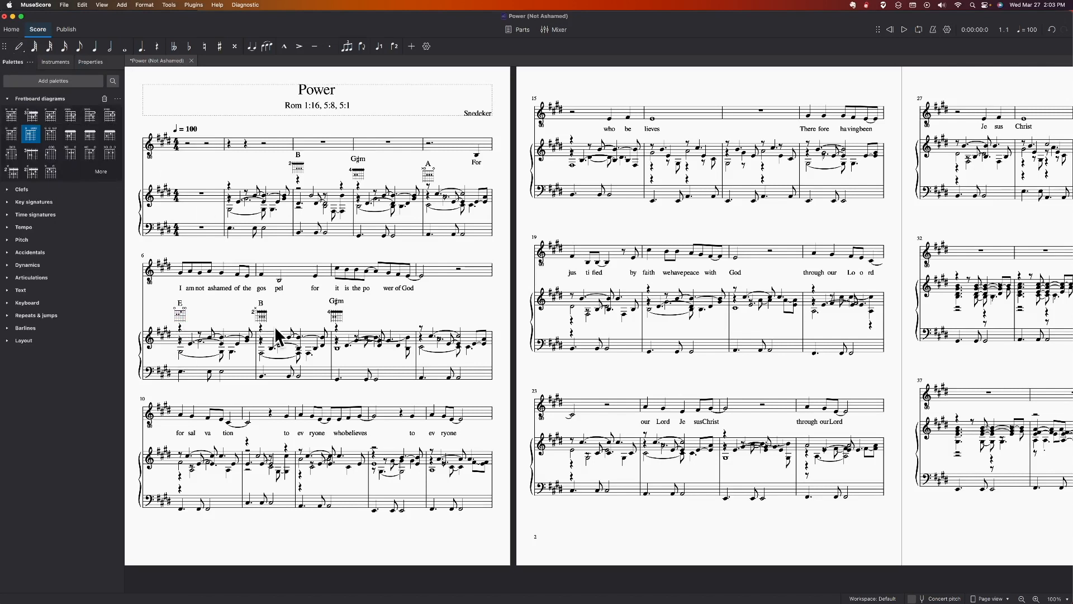
left_click(180, 351)
left_click(261, 315)
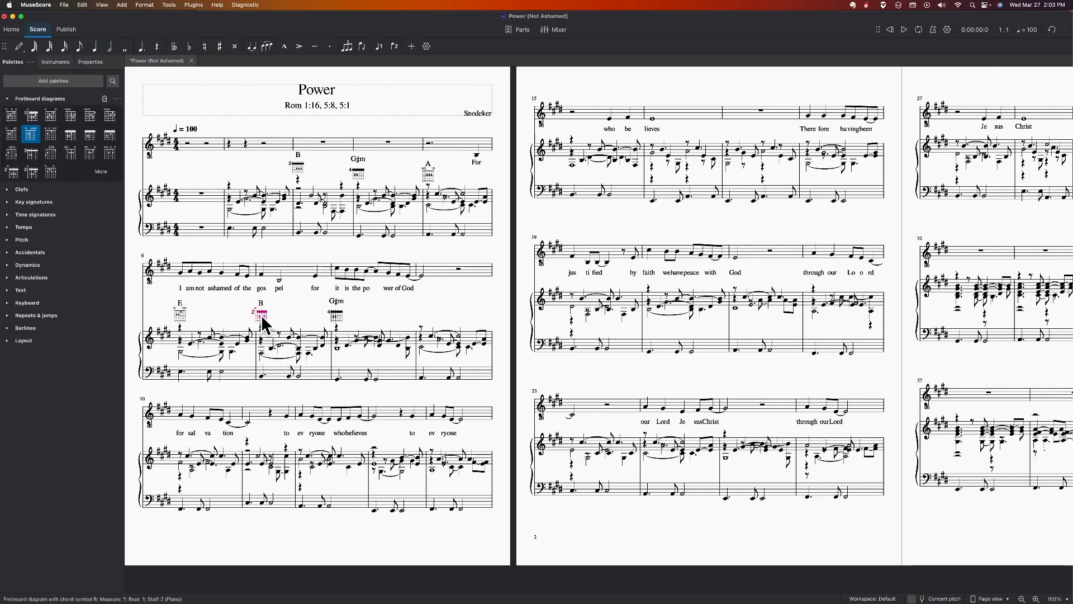
left_click(341, 315)
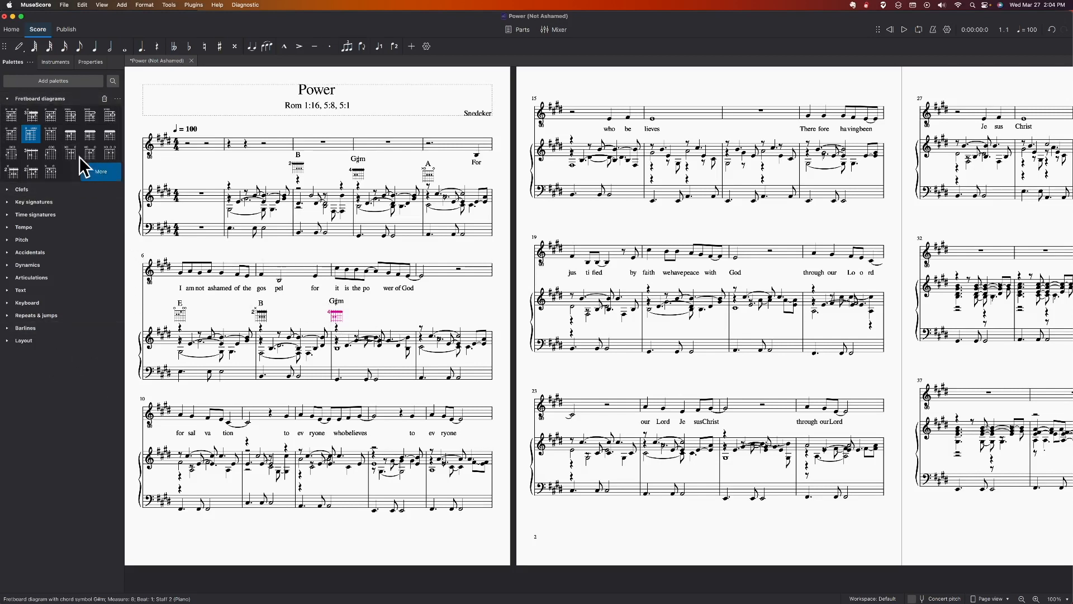
left_click(31, 143)
left_click(31, 139)
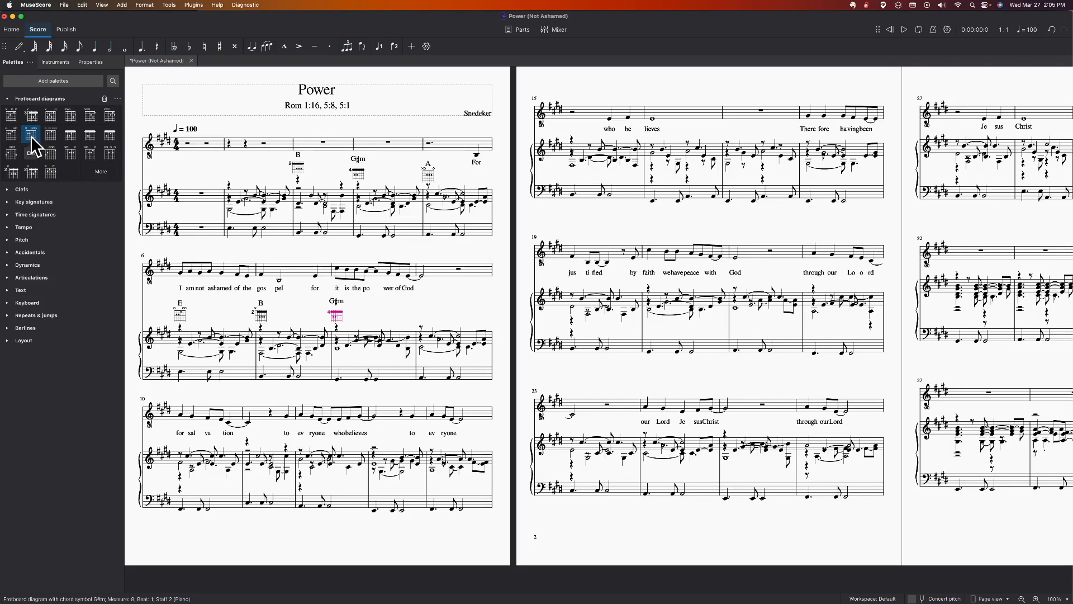